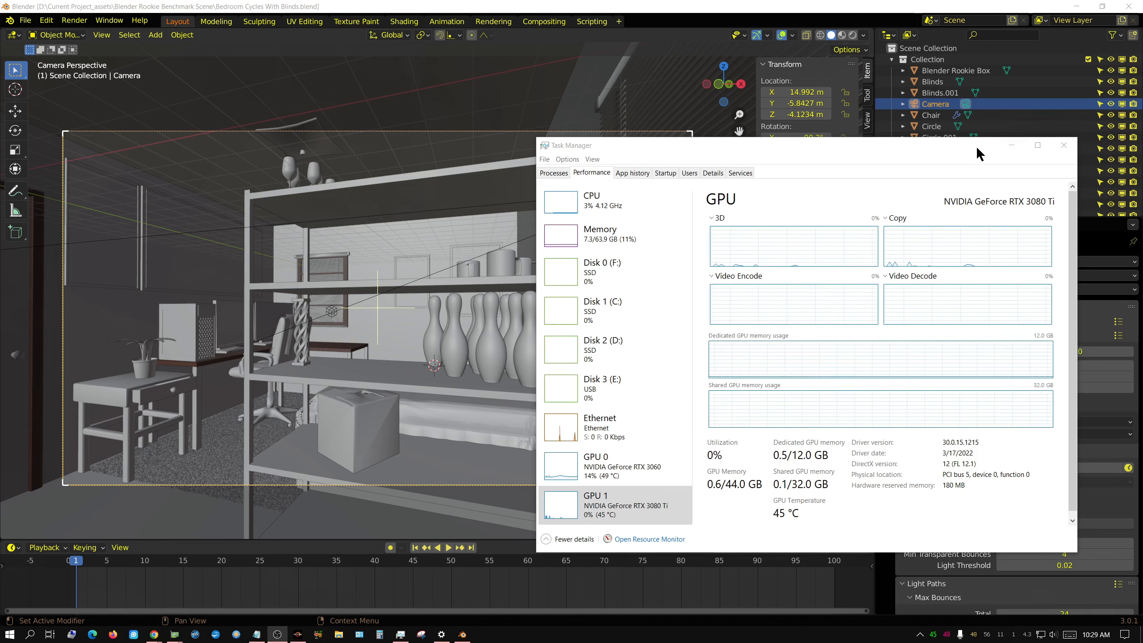
Bring the Notepad benchmark notes over the scene to review the earlier render results, and return to Blender.
{"action": "left_click", "coordinate": [776, 7]}
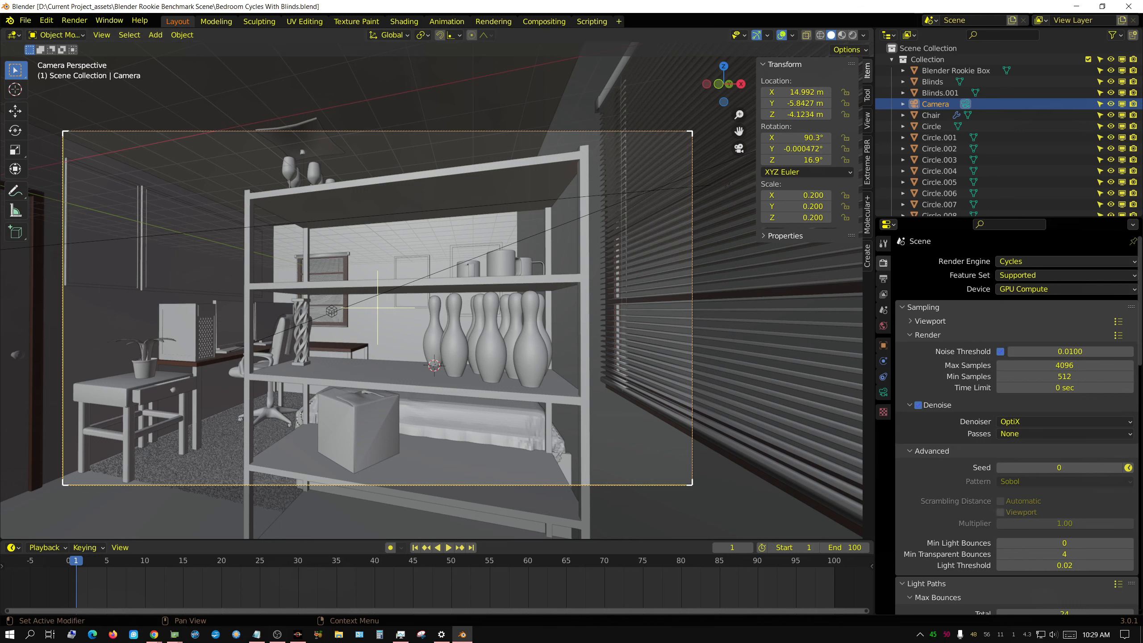
{"action": "left_click_drag", "start_coordinate": [1142, 177], "coordinate": [828, 204]}
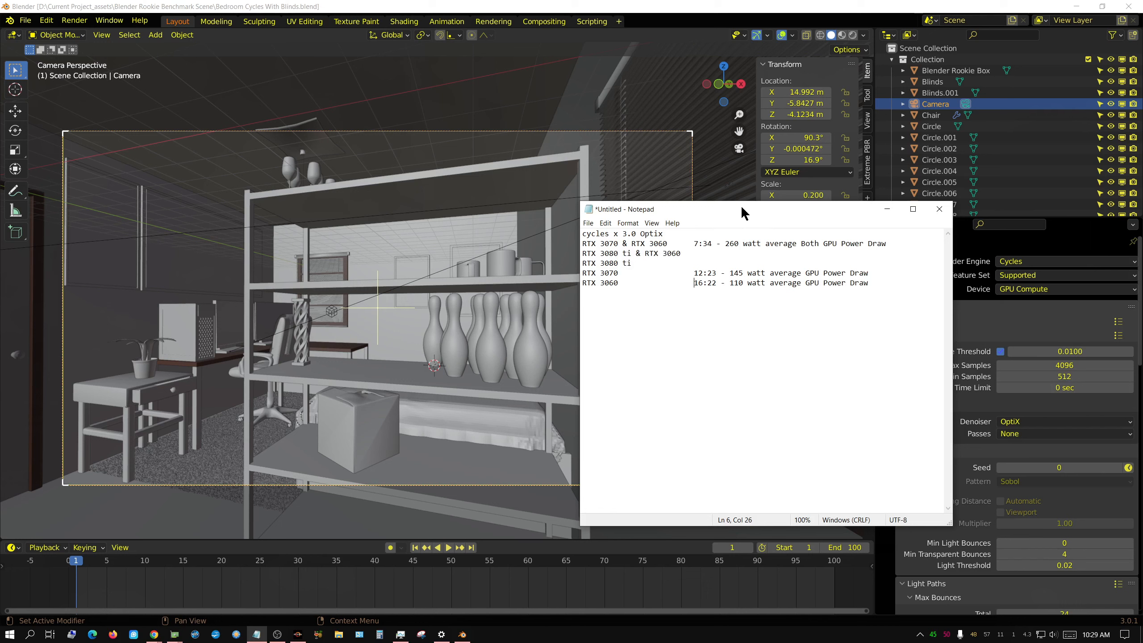
{"action": "left_click_drag", "start_coordinate": [744, 208], "coordinate": [831, 213]}
{"action": "left_click", "coordinate": [973, 209]}
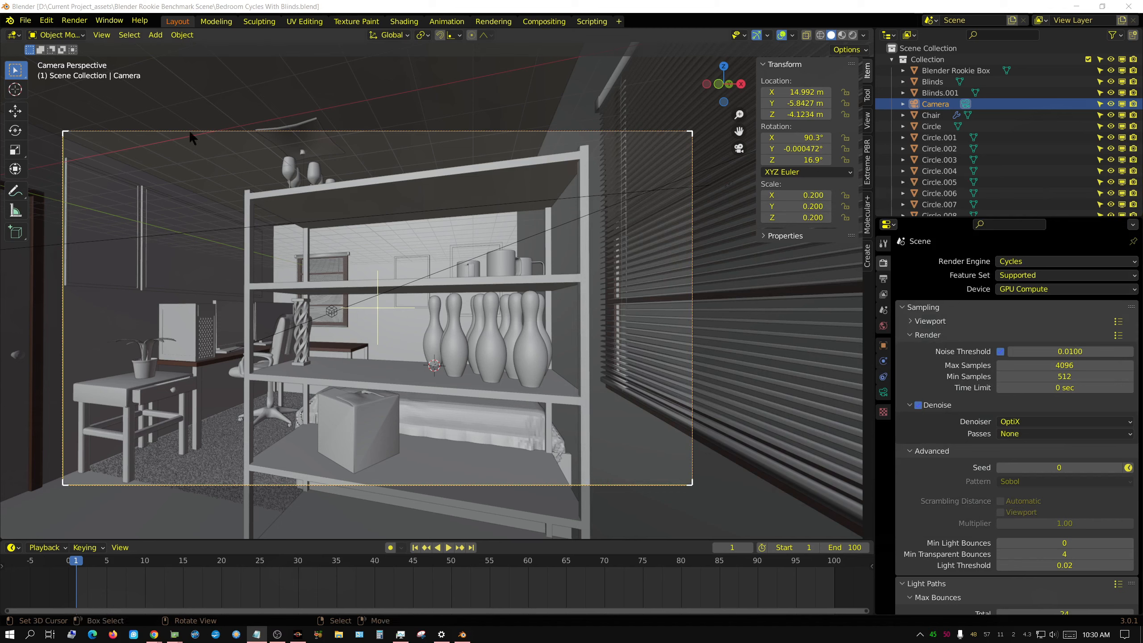
Check the Cycles OptiX render devices in the preferences and render the scene as a still image.
{"action": "left_click", "coordinate": [46, 20]}
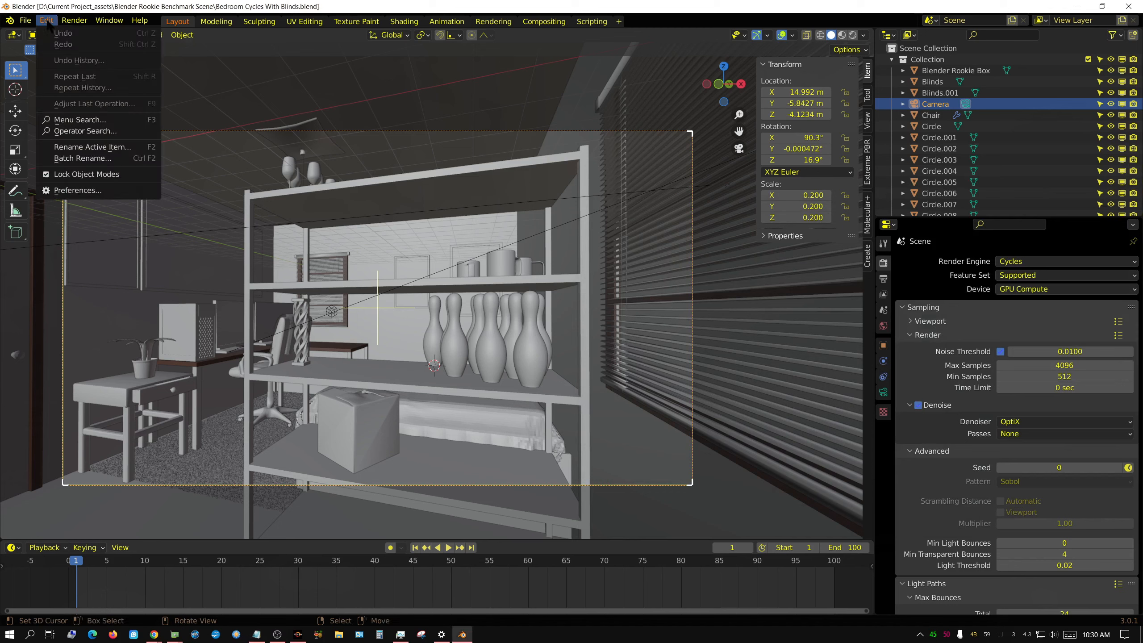
{"action": "left_click", "coordinate": [99, 191]}
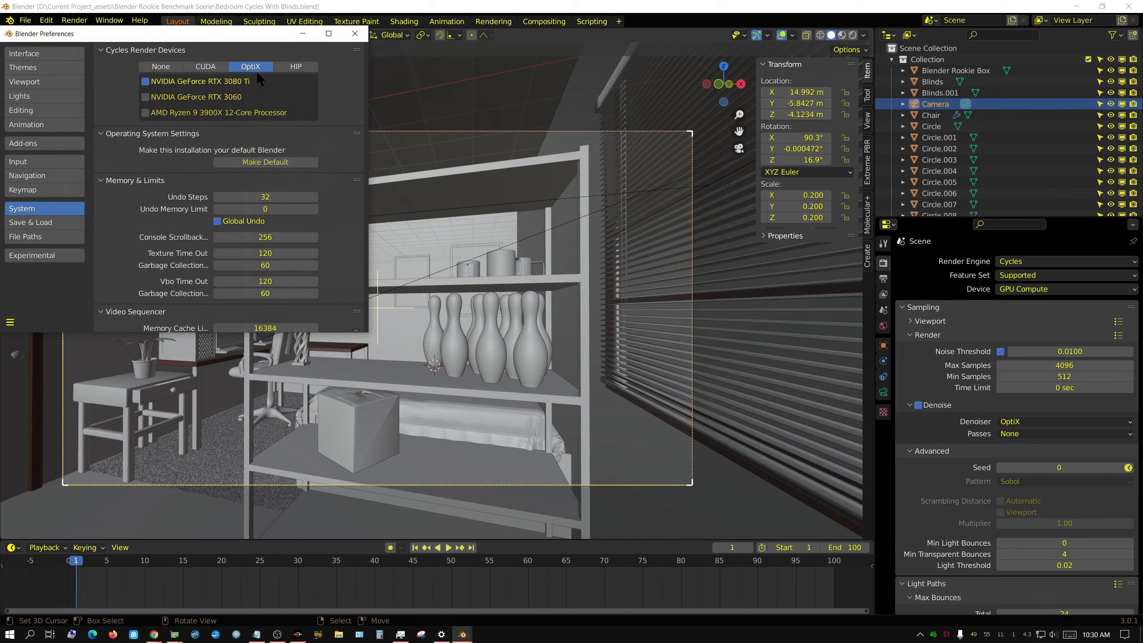
{"action": "left_click", "coordinate": [308, 32]}
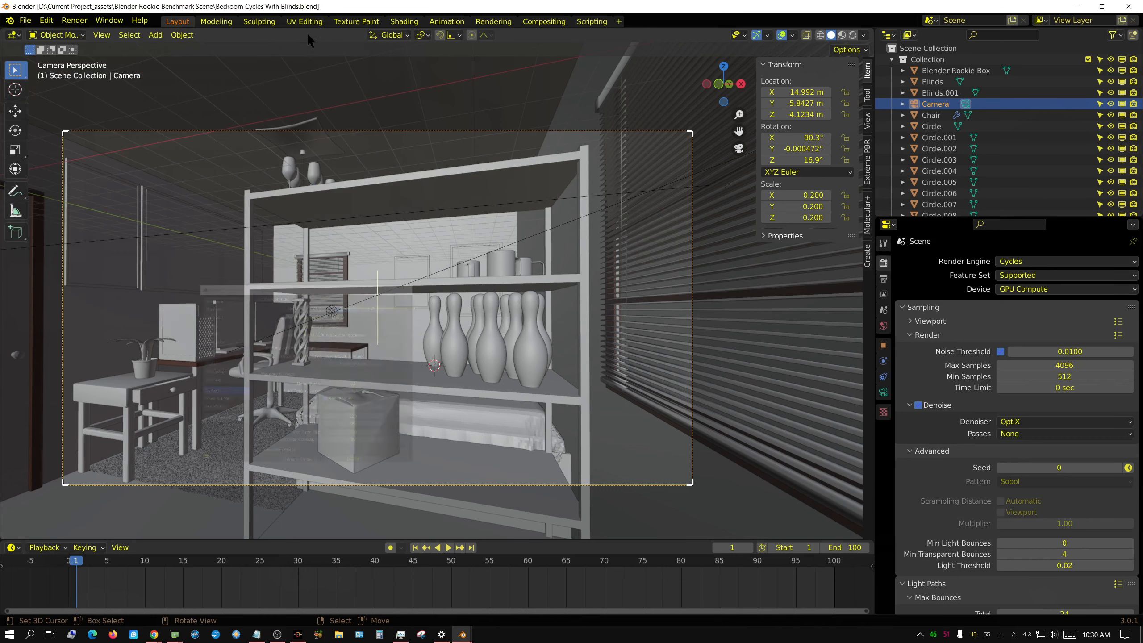
{"action": "left_click", "coordinate": [74, 20]}
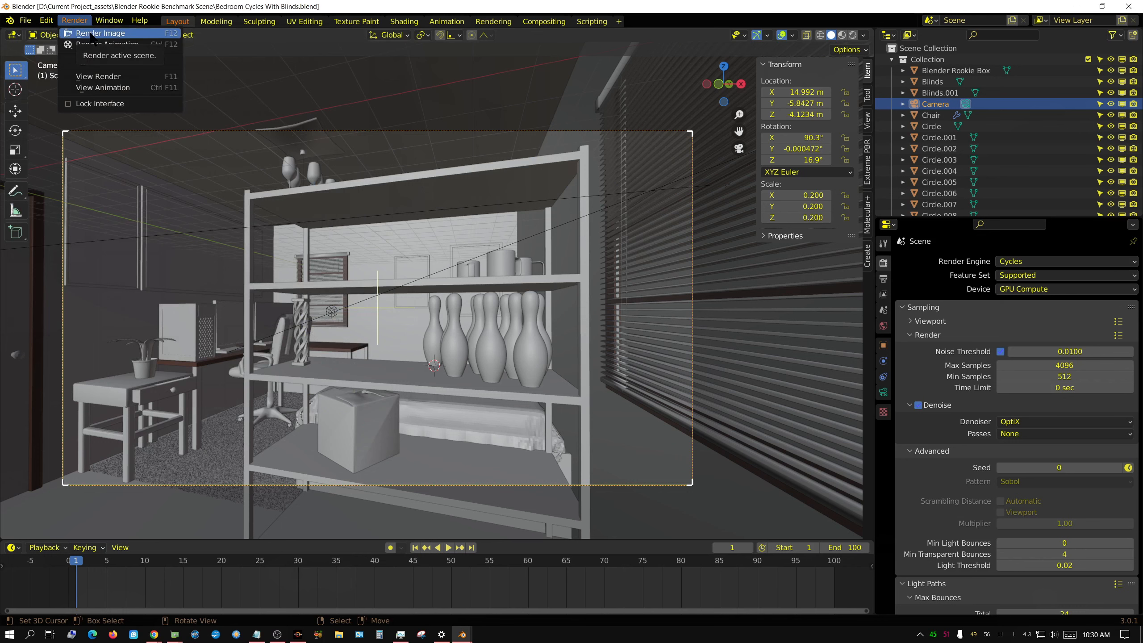
{"action": "left_click", "coordinate": [92, 34]}
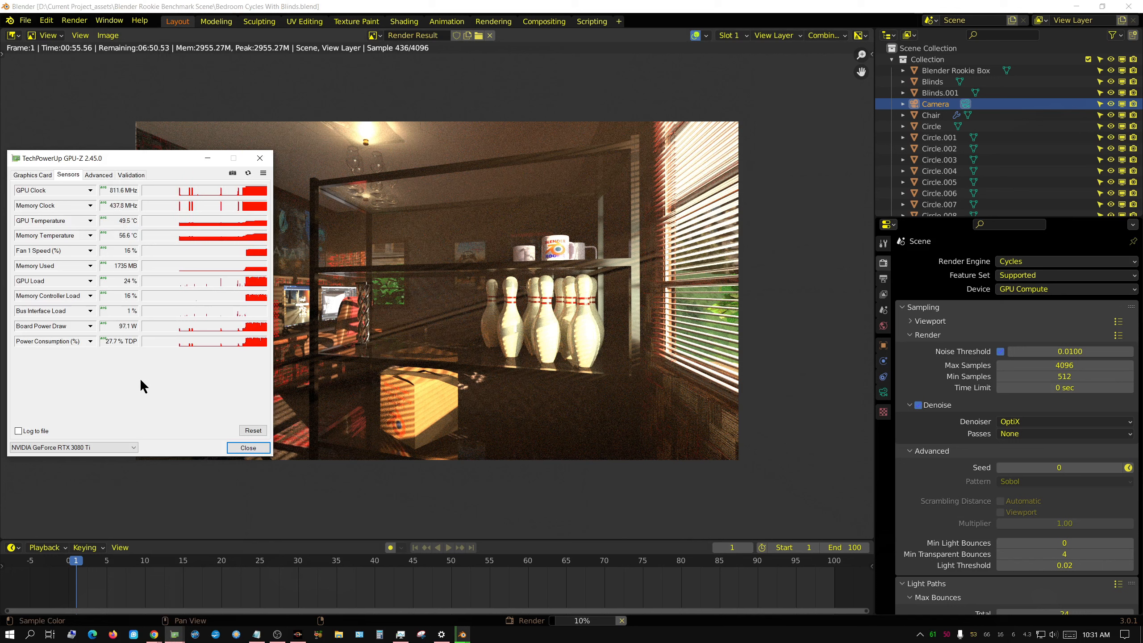
In GPU-Z, set GPU Clock and Memory Clock to show current readings and reset the RTX 3080 Ti sensor statistics.
{"action": "left_click", "coordinate": [91, 190]}
{"action": "left_click", "coordinate": [72, 230]}
{"action": "left_click", "coordinate": [90, 205]}
{"action": "left_click", "coordinate": [73, 245]}
{"action": "left_click", "coordinate": [89, 222]}
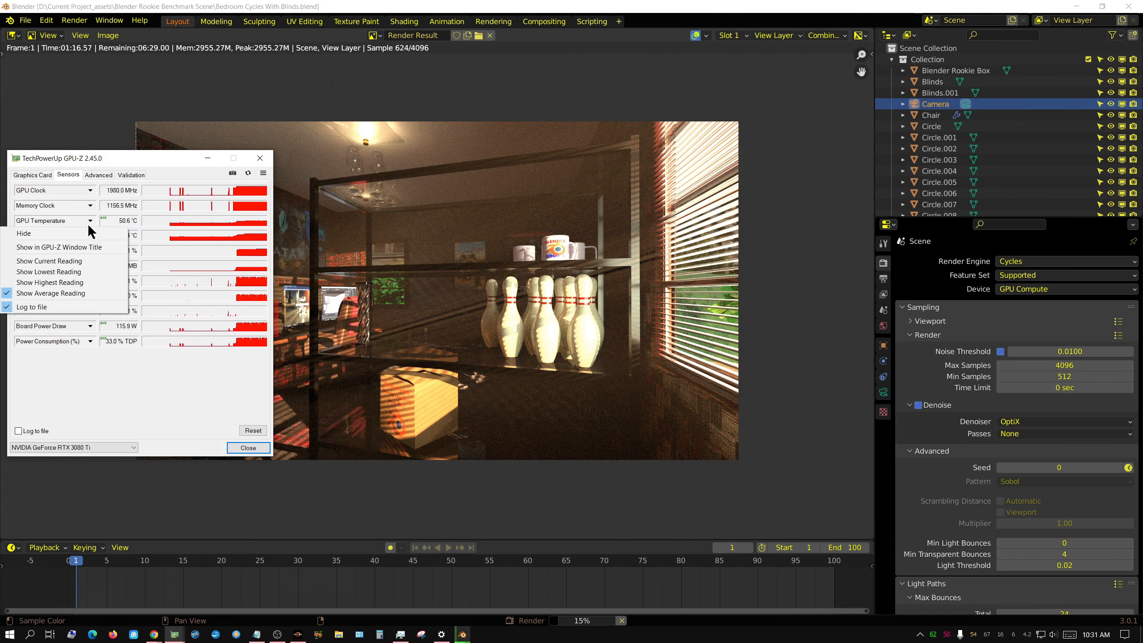
{"action": "left_click", "coordinate": [253, 431]}
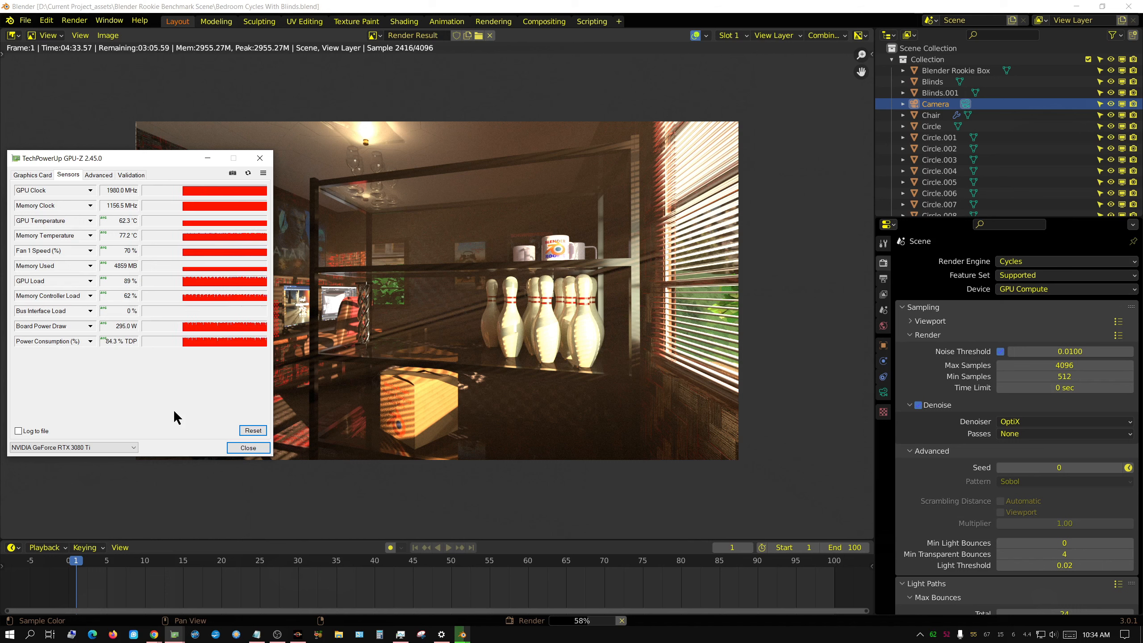
Switch to Notepad and record the render time 7:25 on the RTX 3080 ti line.
{"action": "key", "text": "alt+Tab"}
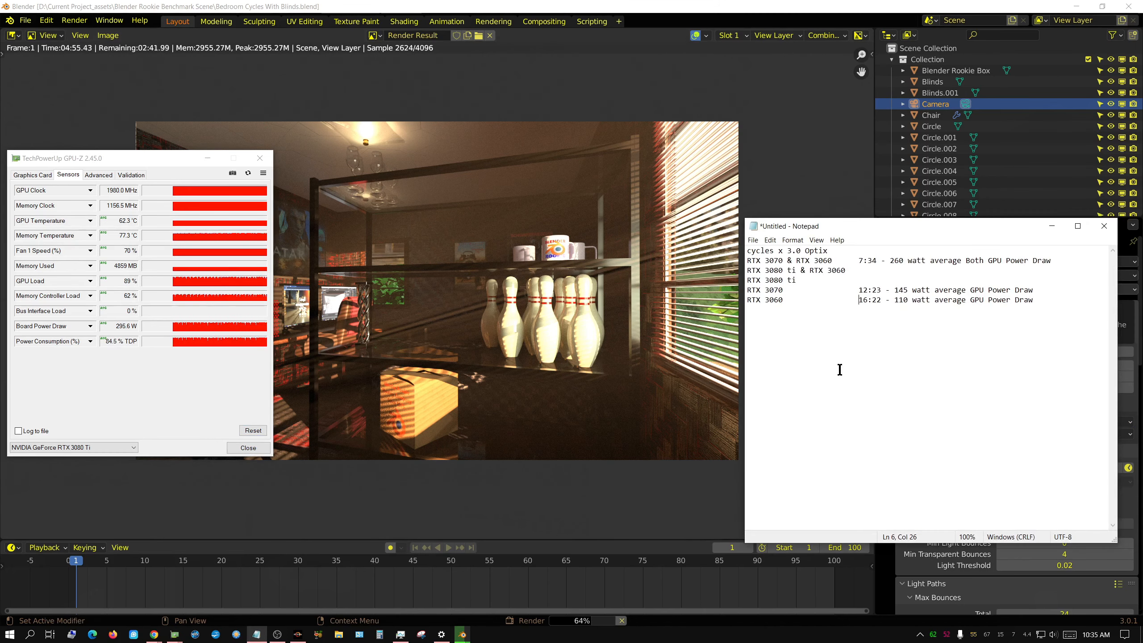
{"action": "scroll", "coordinate": [437, 291], "scroll_direction": "up", "scroll_amount": 1}
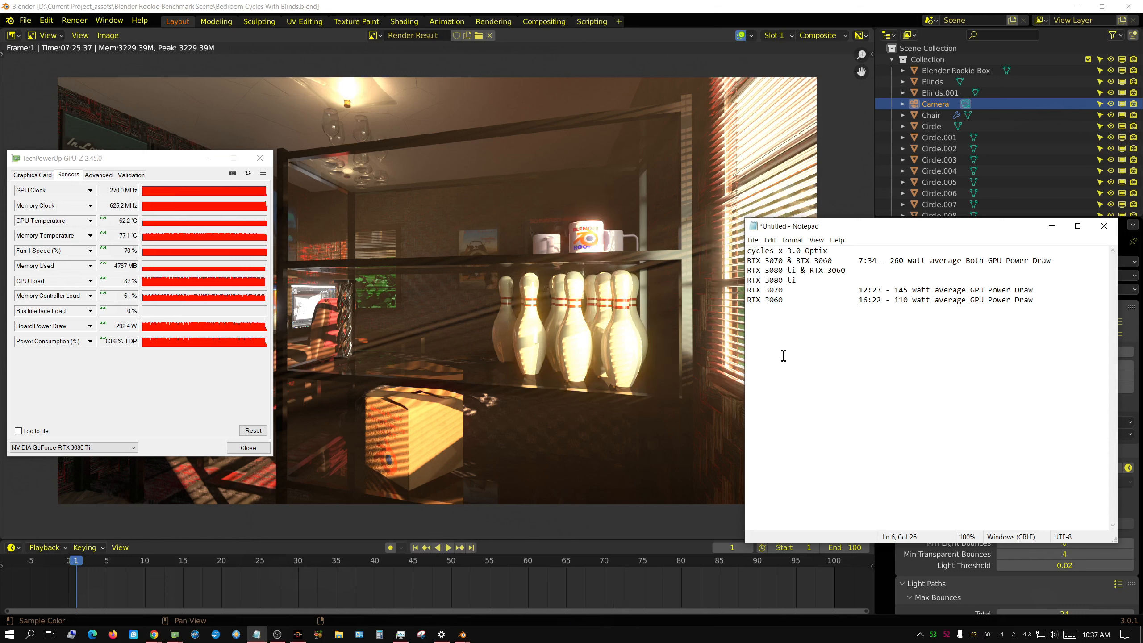
{"action": "left_click", "coordinate": [860, 280]}
{"action": "type", "text": "7"}
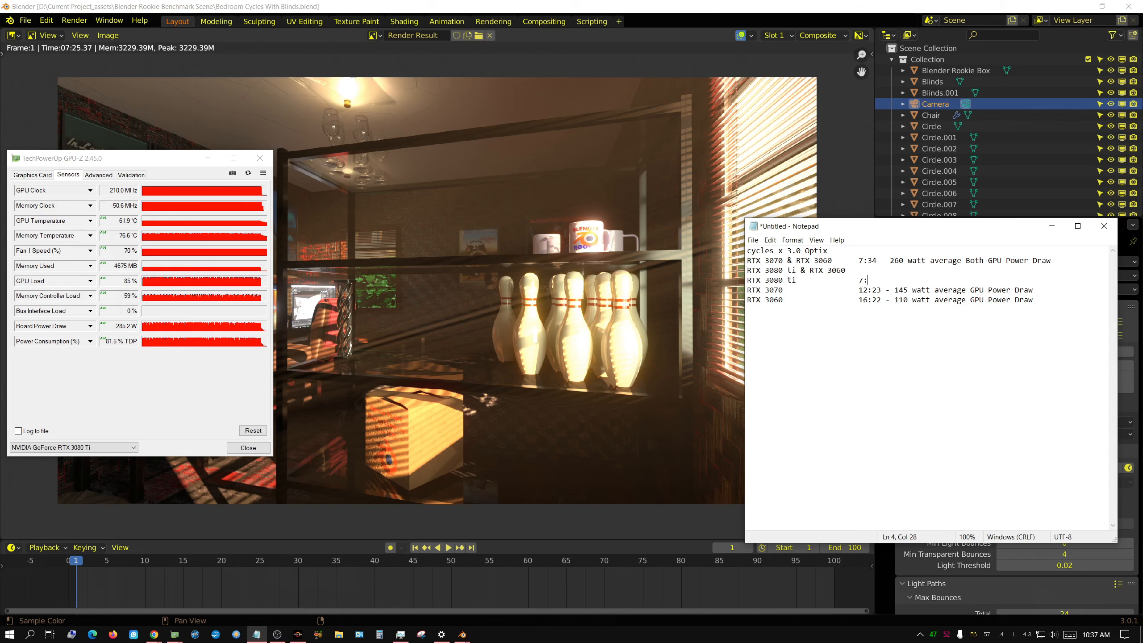
{"action": "type", "text": ":25"}
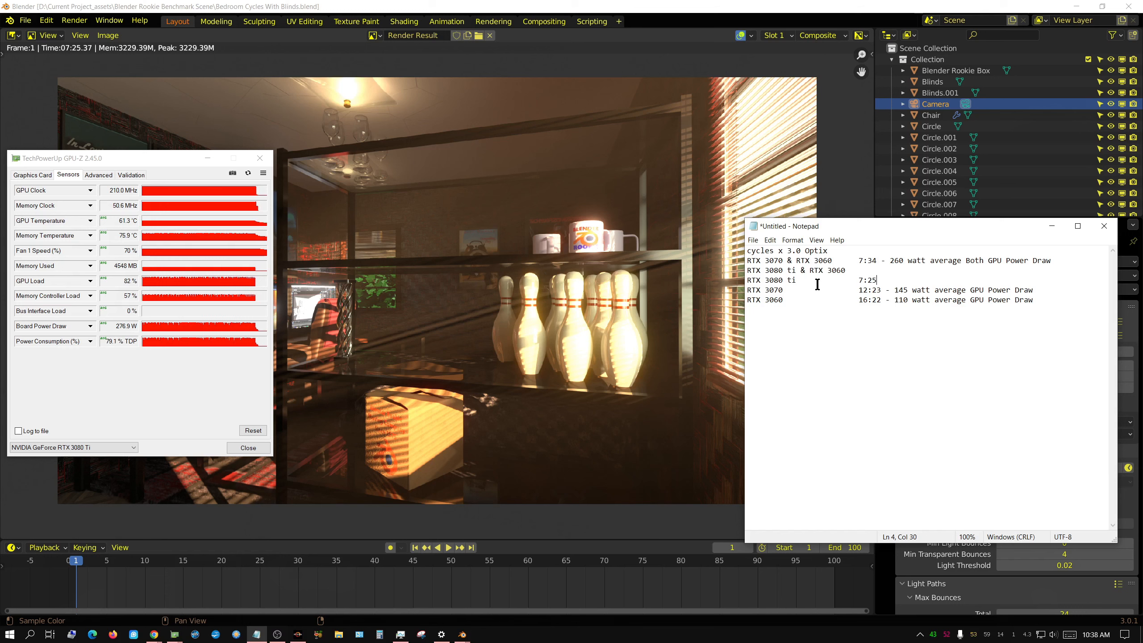
In Blender, enable the NVIDIA GeForce RTX 3060 as an additional OptiX render device and render the image again.
{"action": "left_click", "coordinate": [46, 17]}
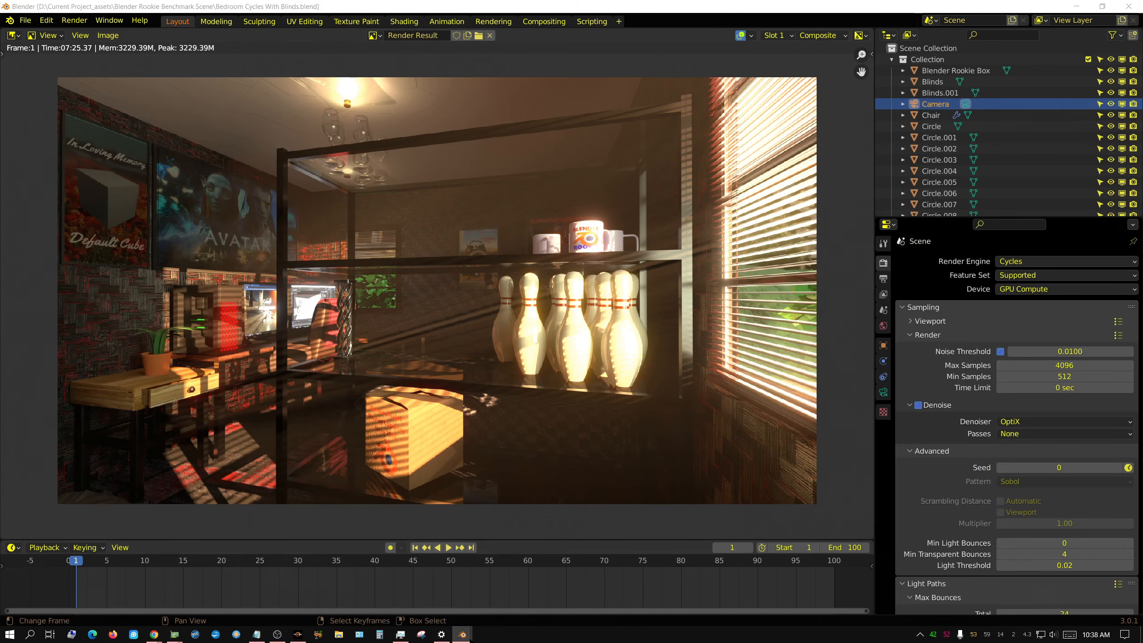
{"action": "mouse_move", "coordinate": [462, 635]}
{"action": "left_click", "coordinate": [522, 586]}
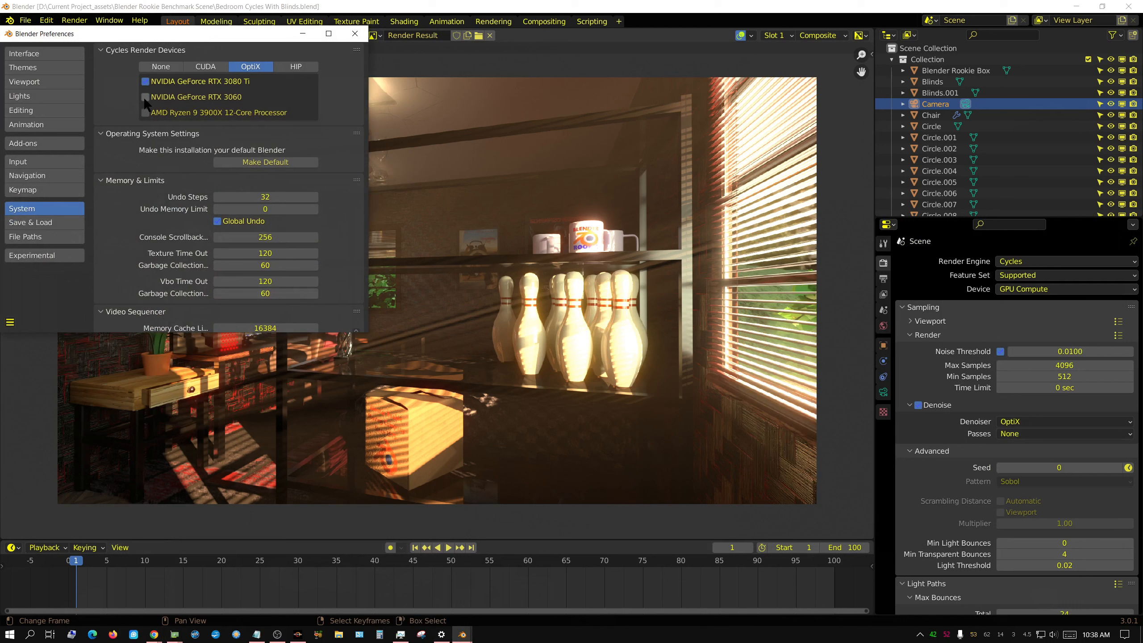
{"action": "left_click", "coordinate": [145, 97]}
{"action": "left_click", "coordinate": [355, 33]}
{"action": "left_click", "coordinate": [74, 20]}
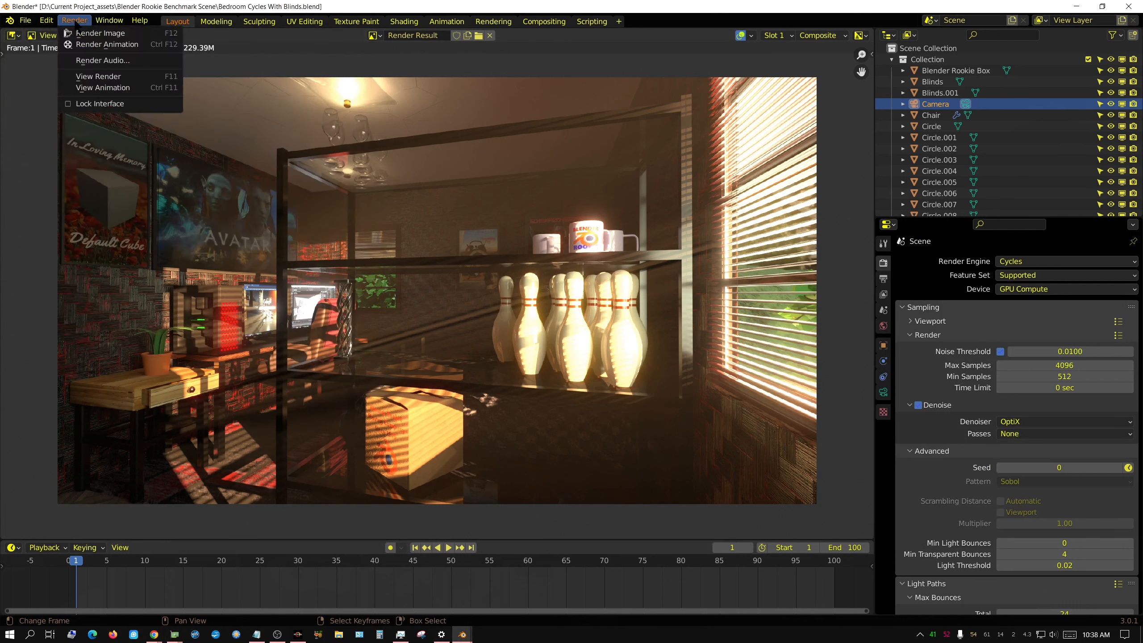
{"action": "left_click", "coordinate": [87, 34]}
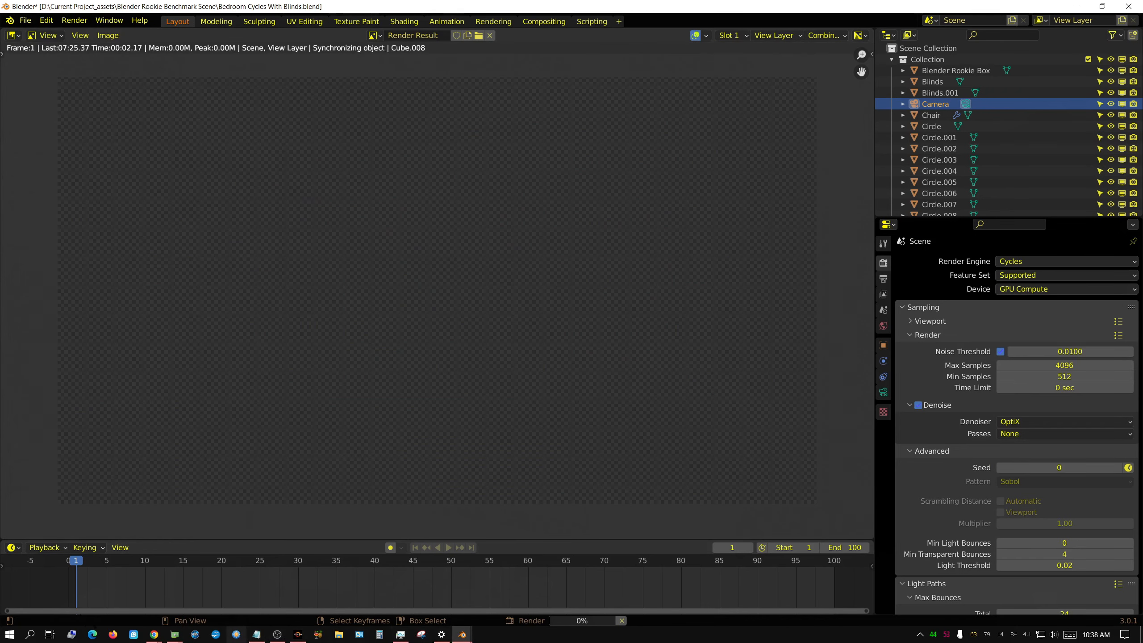
Bring up both GPU-Z windows alongside the Notepad notes and reset the RTX 3080 Ti and RTX 3060 sensor statistics.
{"action": "mouse_move", "coordinate": [175, 635]}
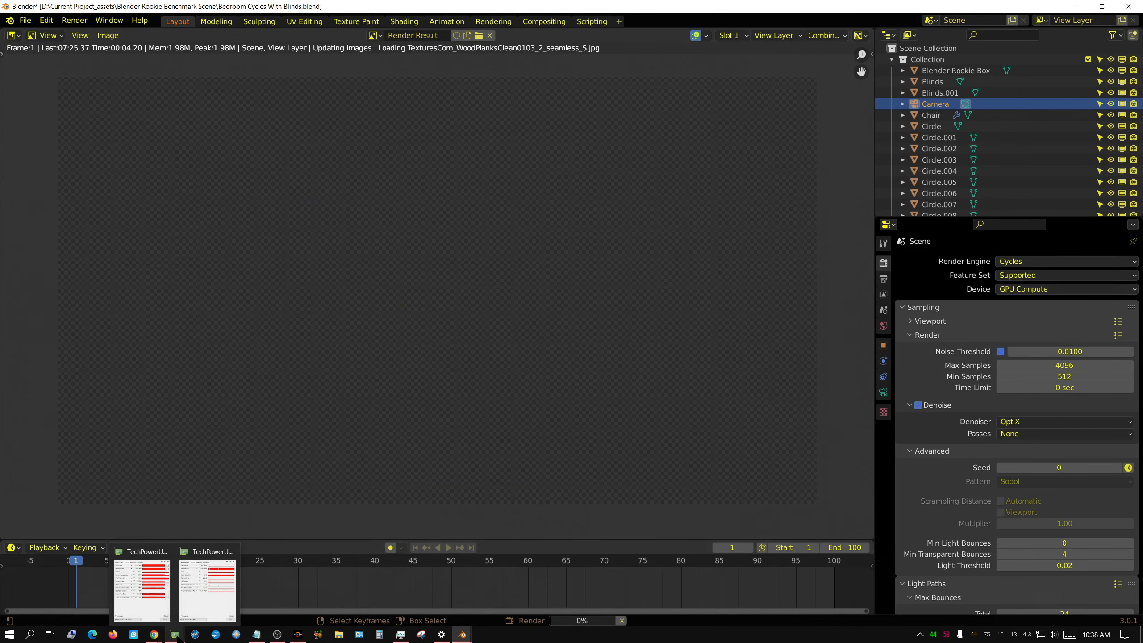
{"action": "left_click", "coordinate": [162, 598]}
{"action": "left_click", "coordinate": [208, 590]}
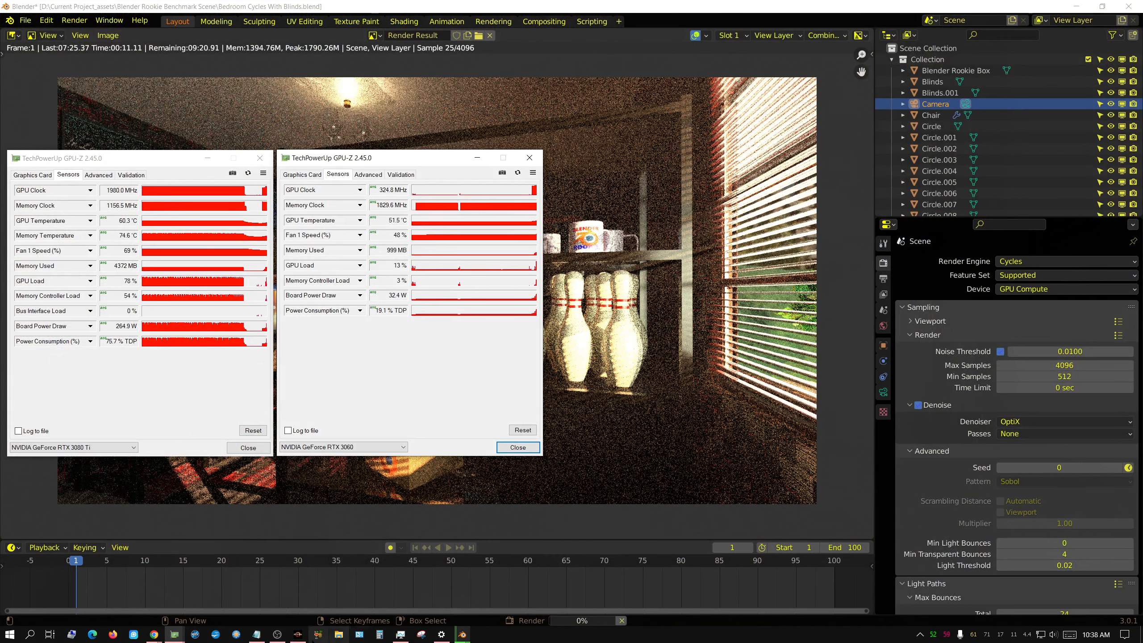
{"action": "left_click", "coordinate": [257, 634]}
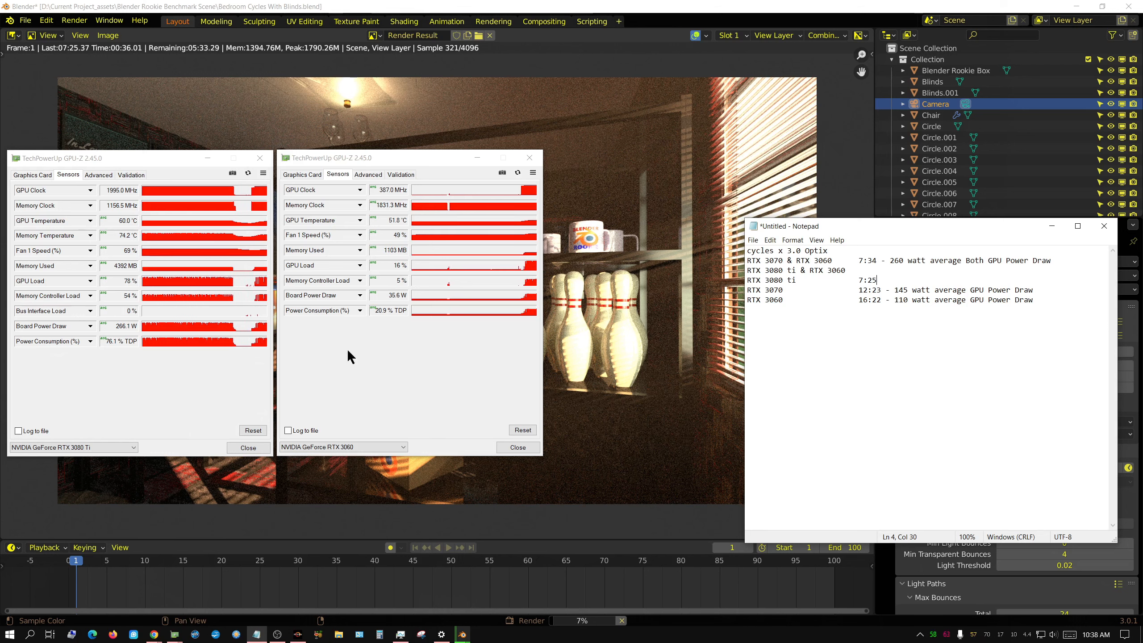
{"action": "left_click", "coordinate": [252, 430]}
{"action": "left_click", "coordinate": [522, 431]}
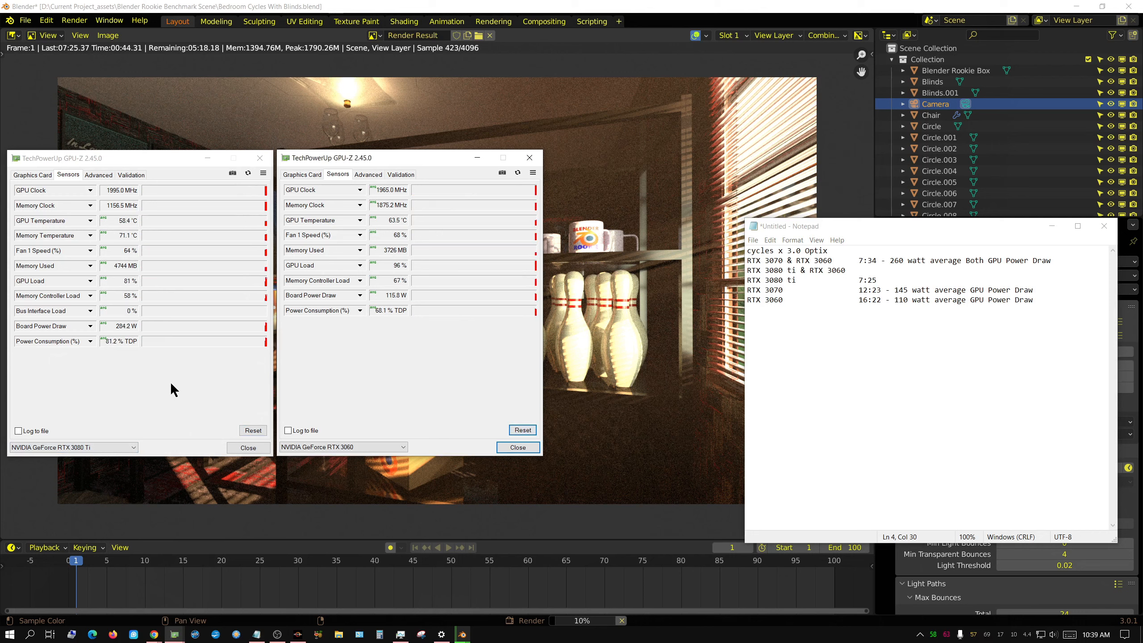
Set the RTX 3060's GPU Clock and Memory Clock sensors to show current readings.
{"action": "left_click", "coordinate": [361, 187]}
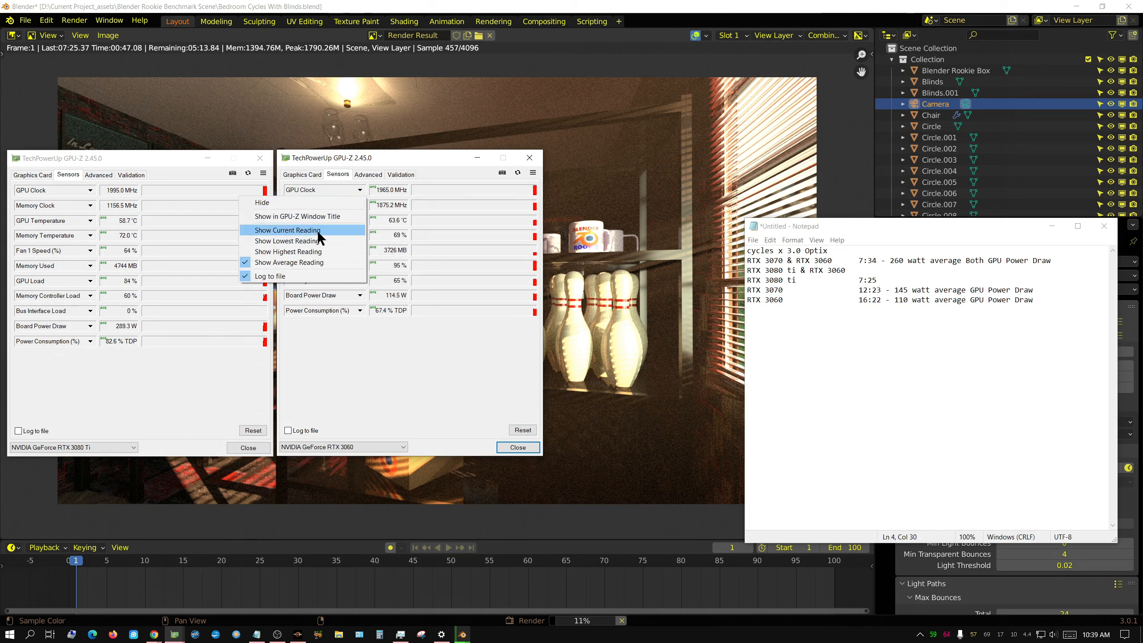
{"action": "left_click", "coordinate": [319, 231]}
{"action": "left_click", "coordinate": [360, 204]}
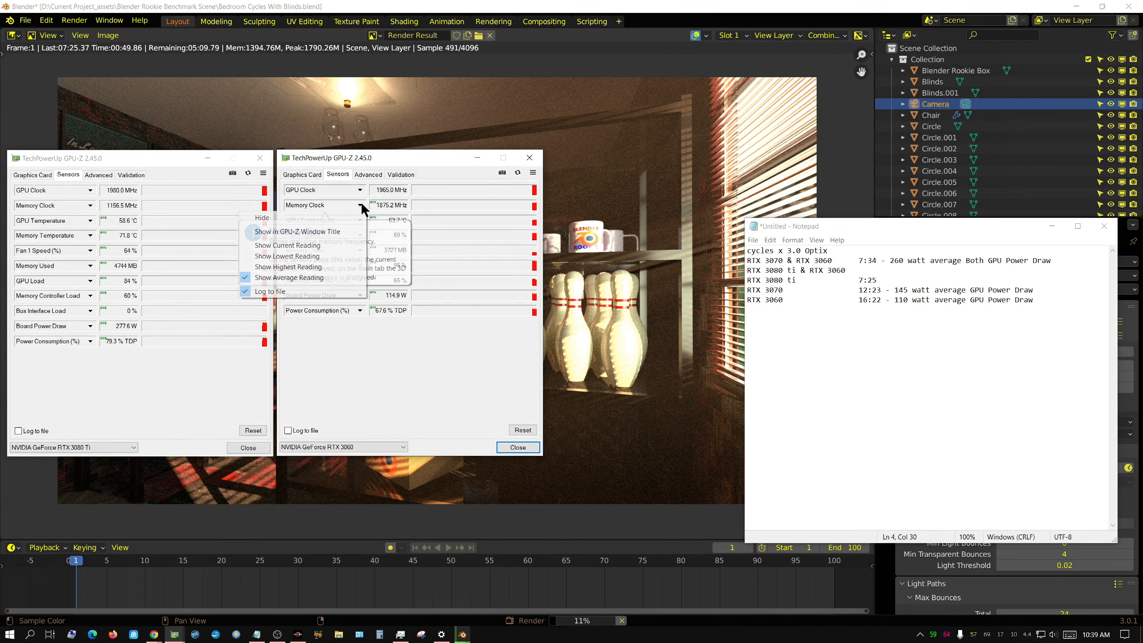
{"action": "left_click", "coordinate": [316, 246]}
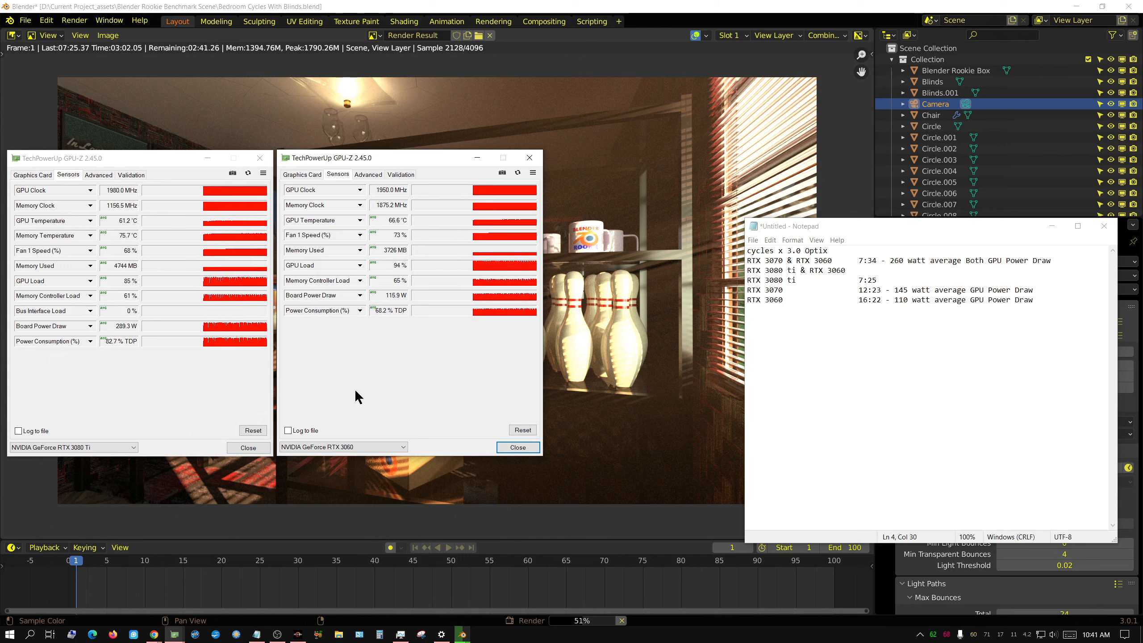
In Notepad, append "- 295 watts" after the render time on the RTX 3080 ti line.
{"action": "key", "text": "alt+Tab"}
{"action": "type", "text": "- 2"}
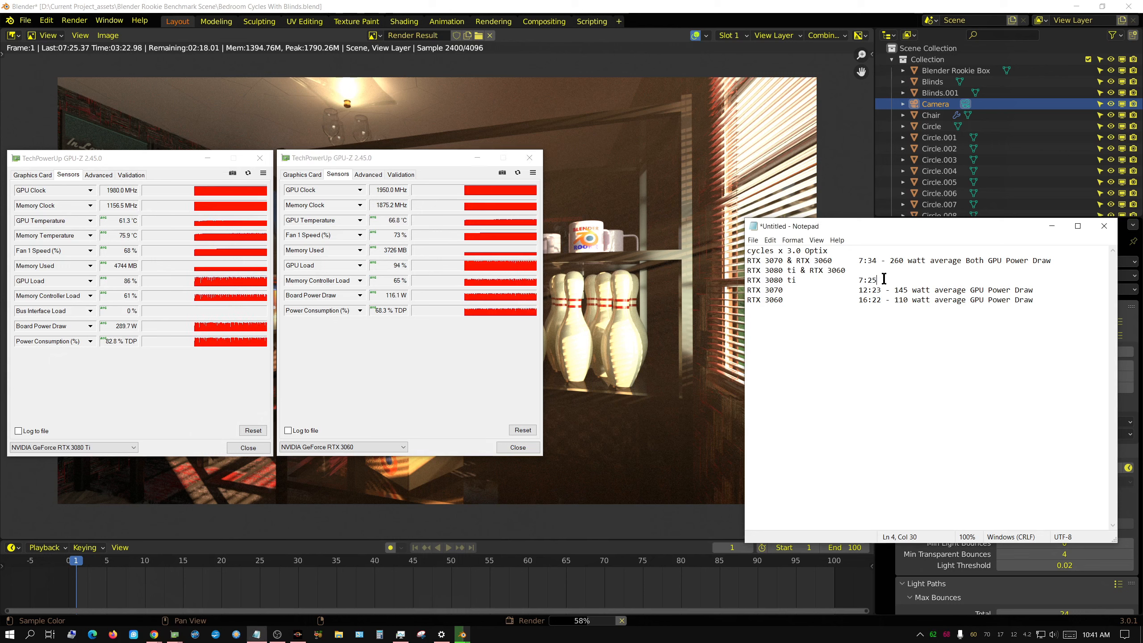
{"action": "type", "text": "95 watts"}
Record "5:31 - 390" on the RTX 3080 ti & RTX 3060 line and move the notes off the screen.
{"action": "key", "text": "Up"}
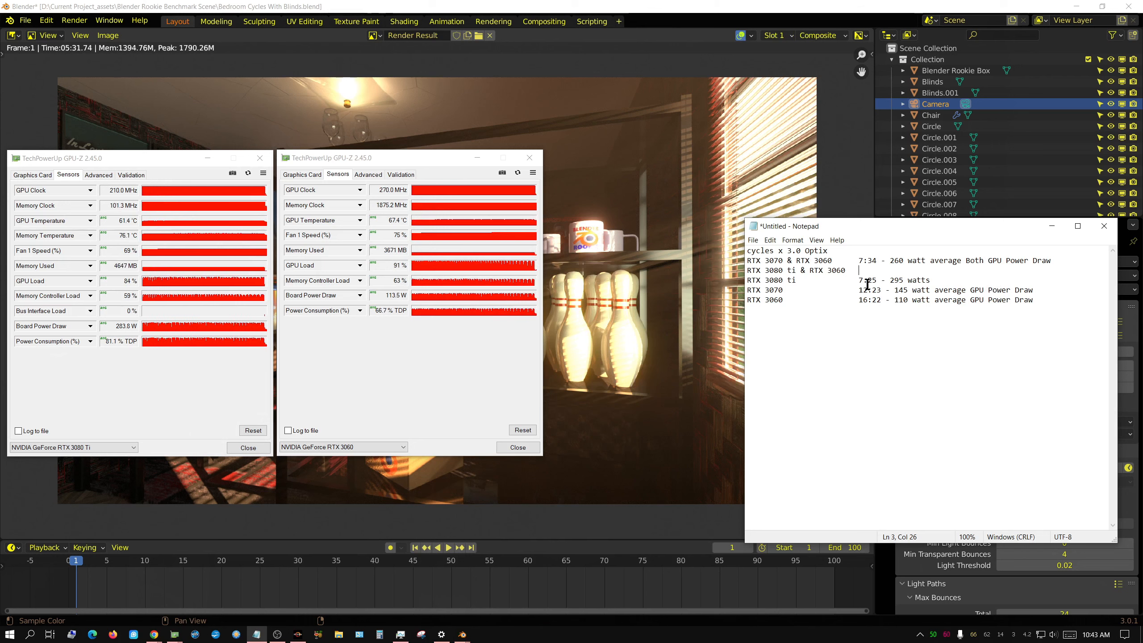
{"action": "type", "text": "5:31"}
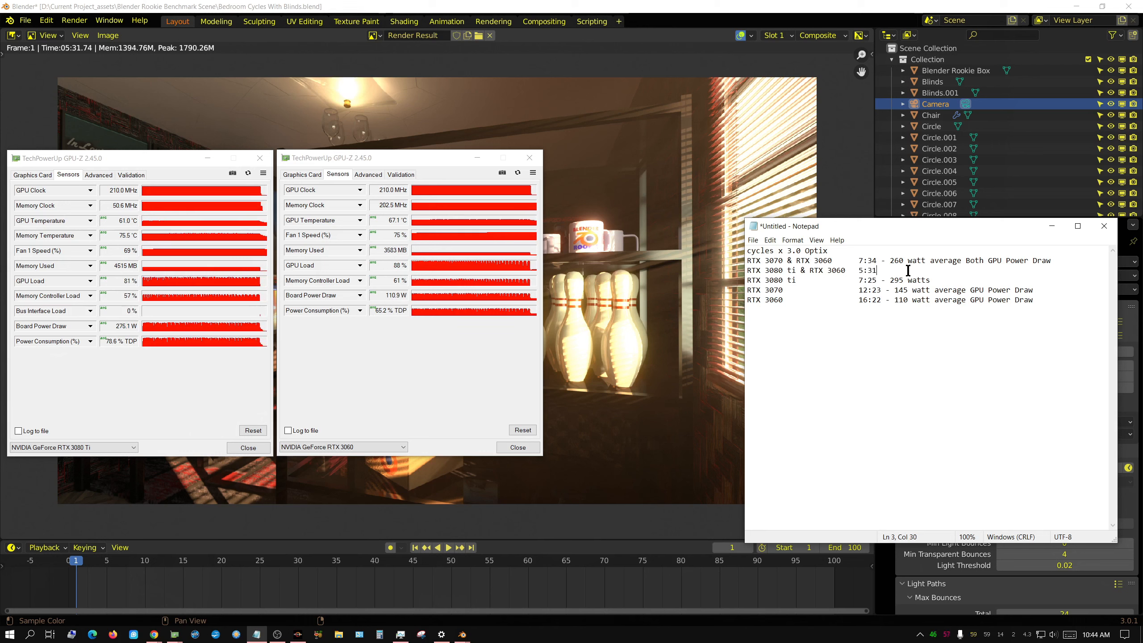
{"action": "type", "text": "- 390"}
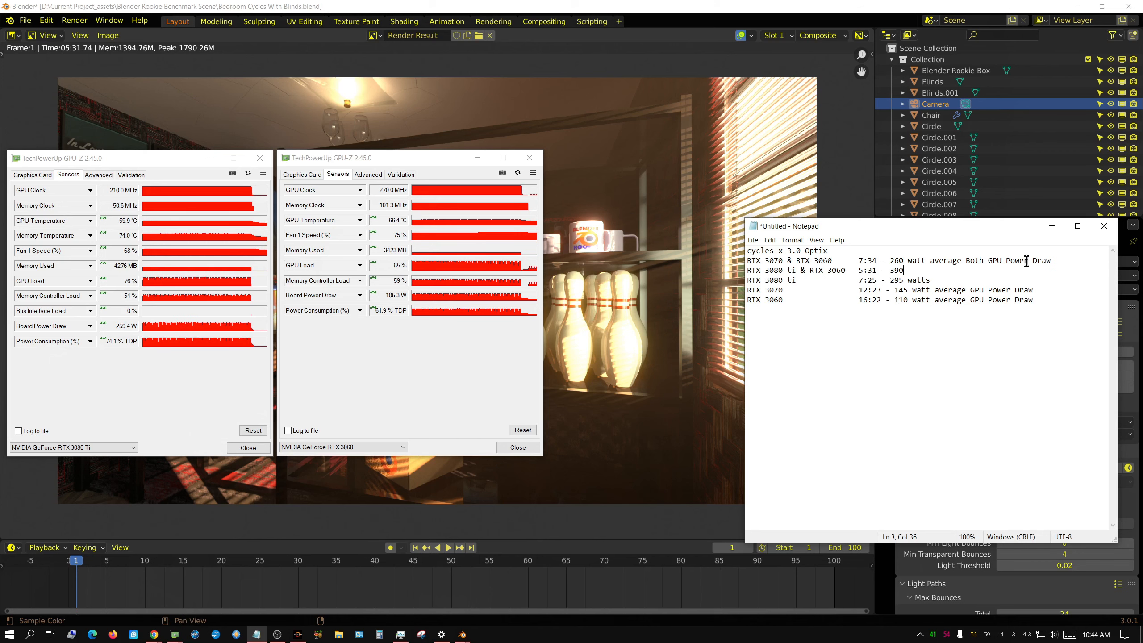
{"action": "left_click_drag", "start_coordinate": [903, 227], "coordinate": [1142, 227]}
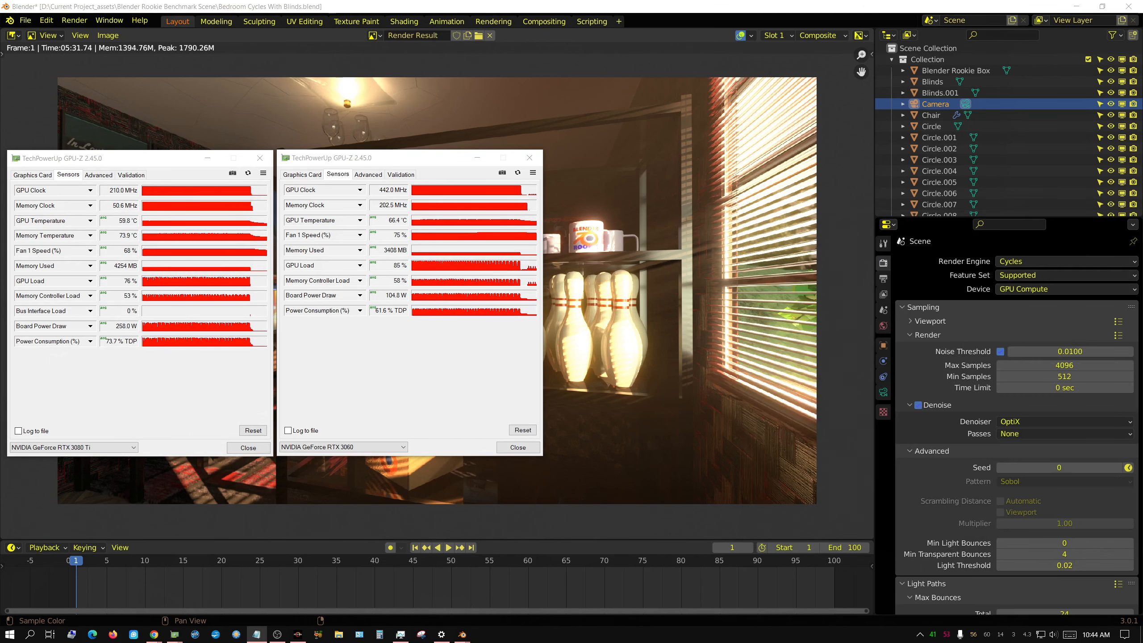